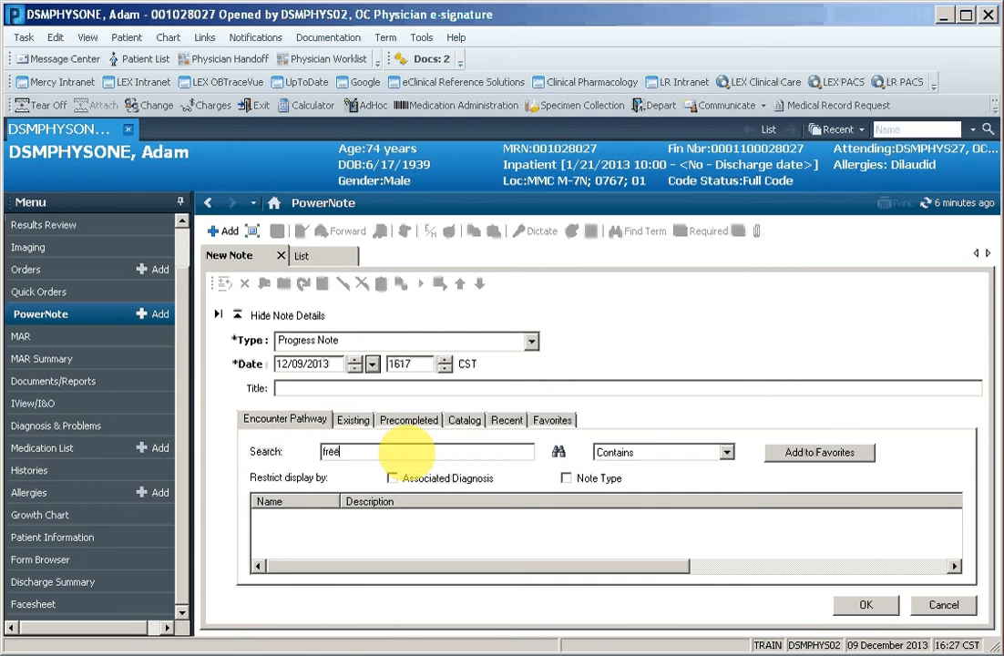
Step: Search the encounter pathways for "free", open the Freetext Note pathway as a progress note and activate its body for text entry
{"action": "key", "text": "Return"}
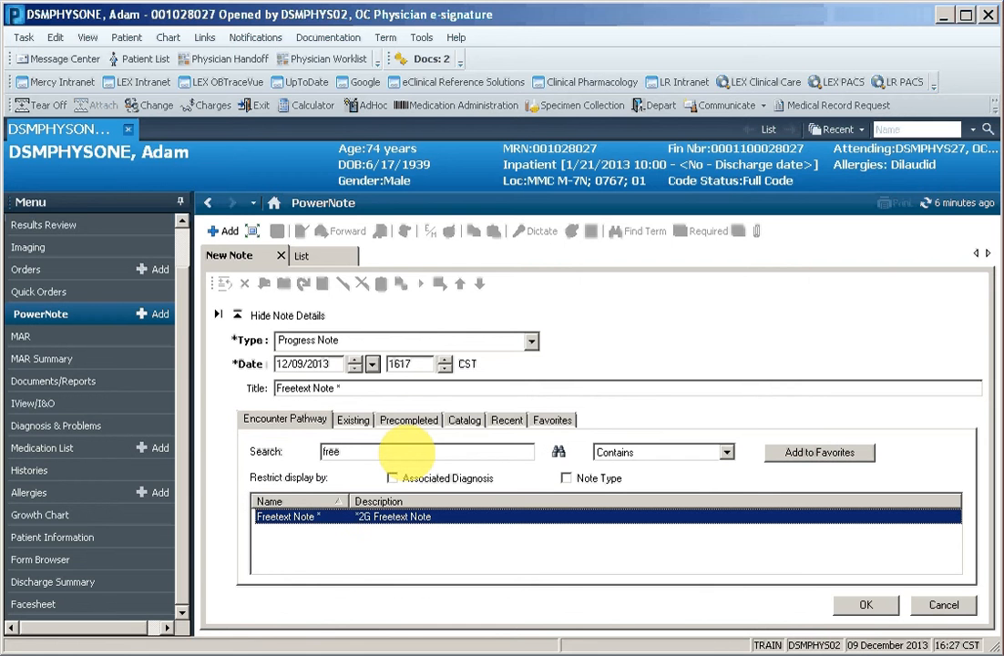
{"action": "double_click", "coordinate": [376, 517]}
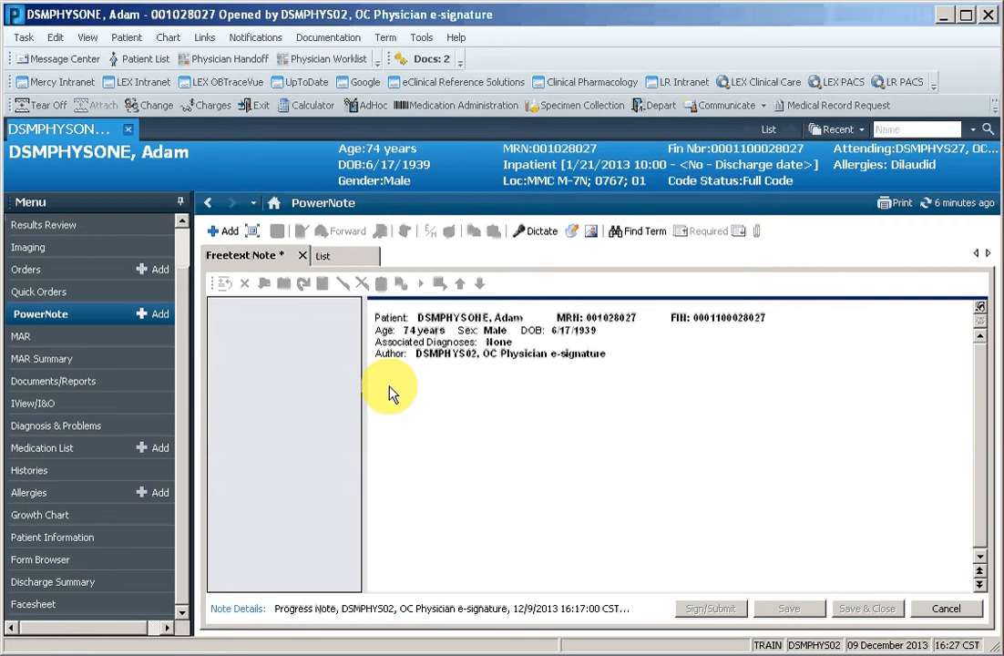
{"action": "left_click", "coordinate": [572, 234]}
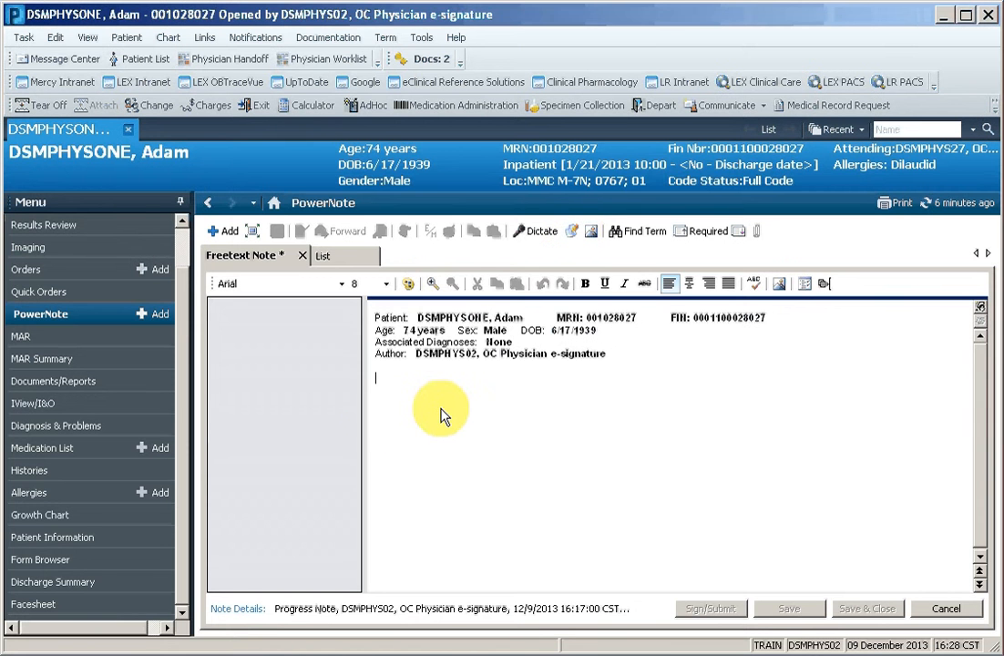
Step: Enter the sample text "alskdfjolasdjfweril sdkfmaw;ler" in the note body, followed by line breaks
{"action": "type", "text": "alskdfjolasdjfweril"}
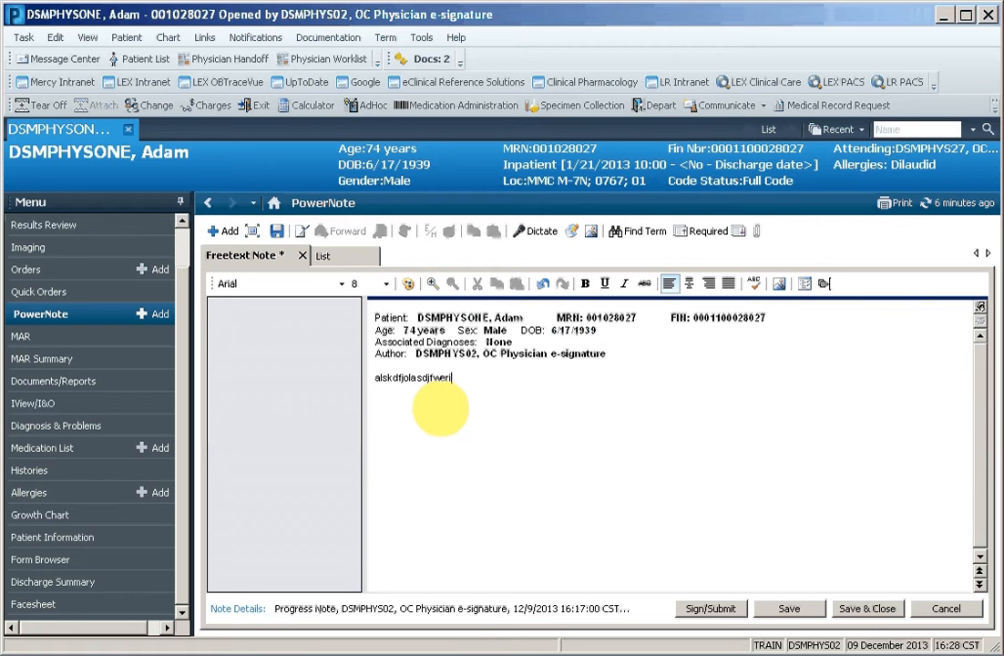
{"action": "type", "text": " sdkfmaw;ler"}
{"action": "key", "text": "Return"}
{"action": "key", "text": "Return"}
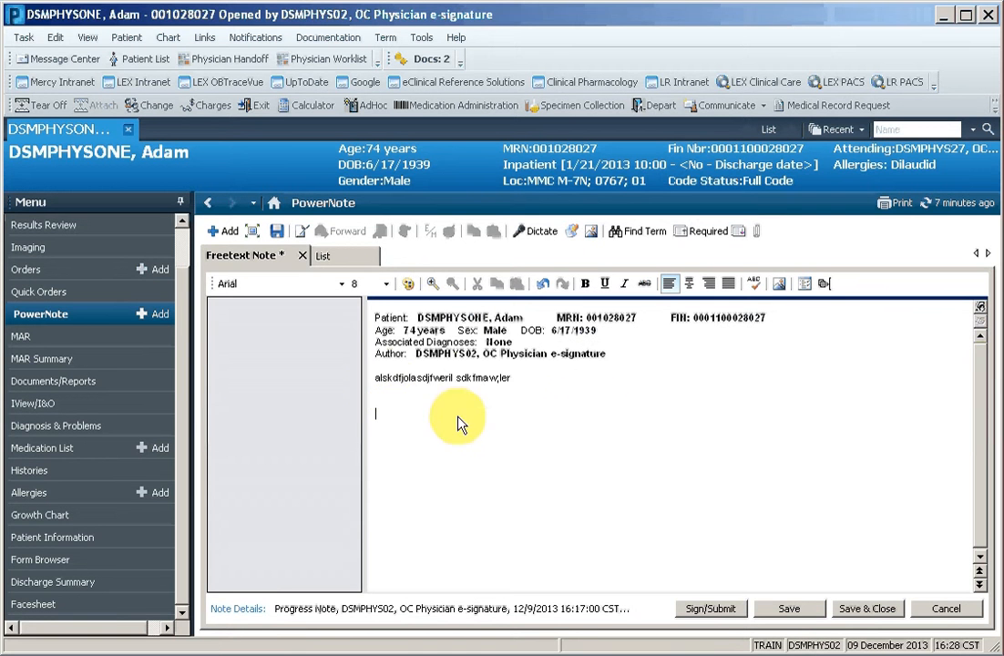
Step: Save the note's sample text as an auto text phrase with the abbreviation ".attestation" and close the auto text manager
{"action": "left_click_drag", "start_coordinate": [514, 377], "coordinate": [364, 367]}
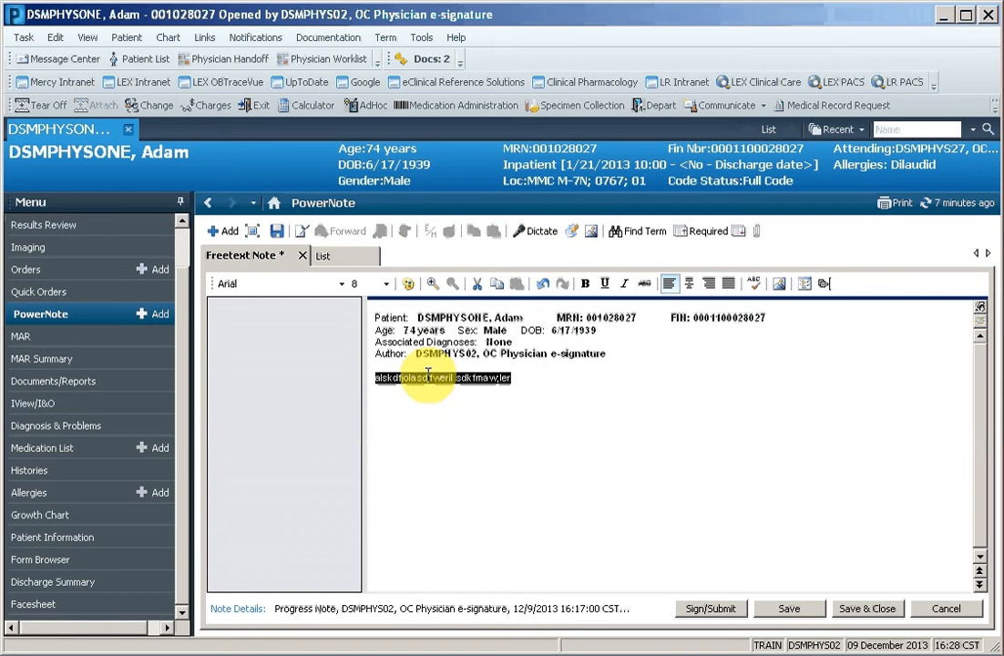
{"action": "right_click", "coordinate": [427, 373]}
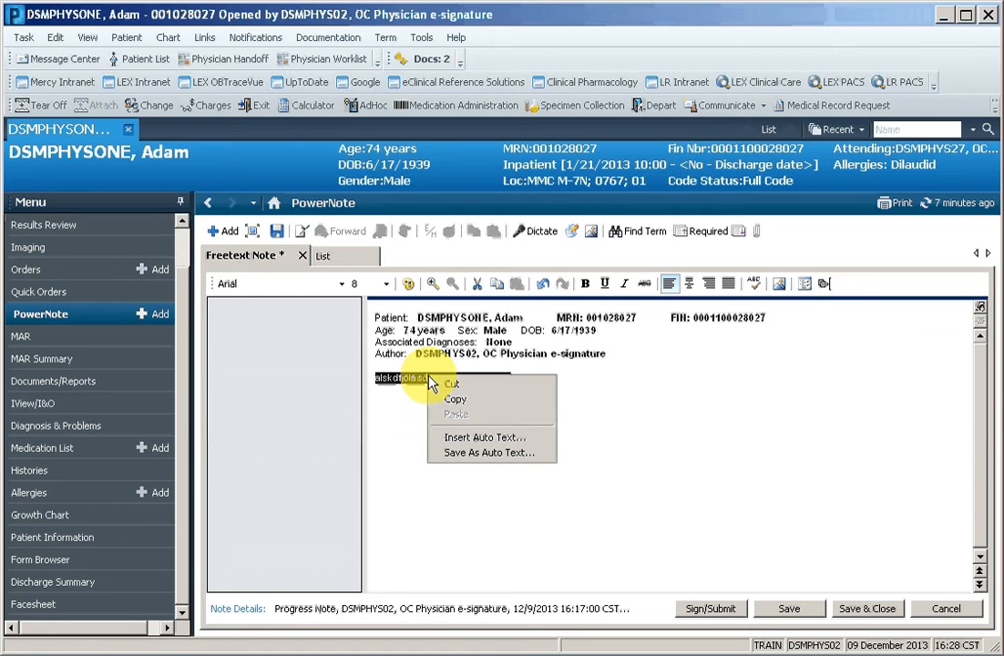
{"action": "left_click", "coordinate": [473, 455]}
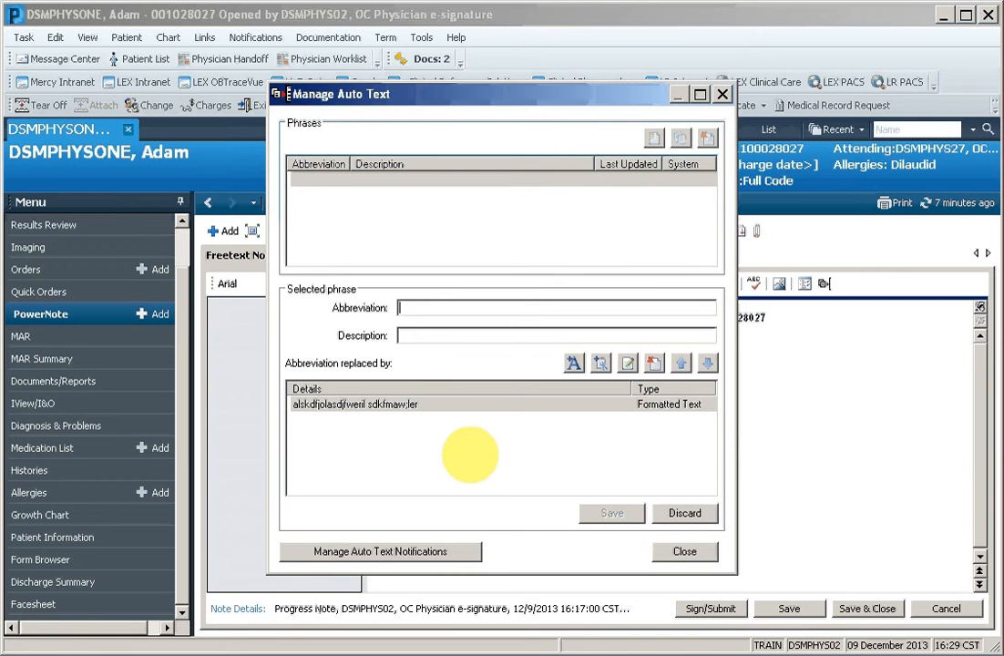
{"action": "type", "text": ".attestation"}
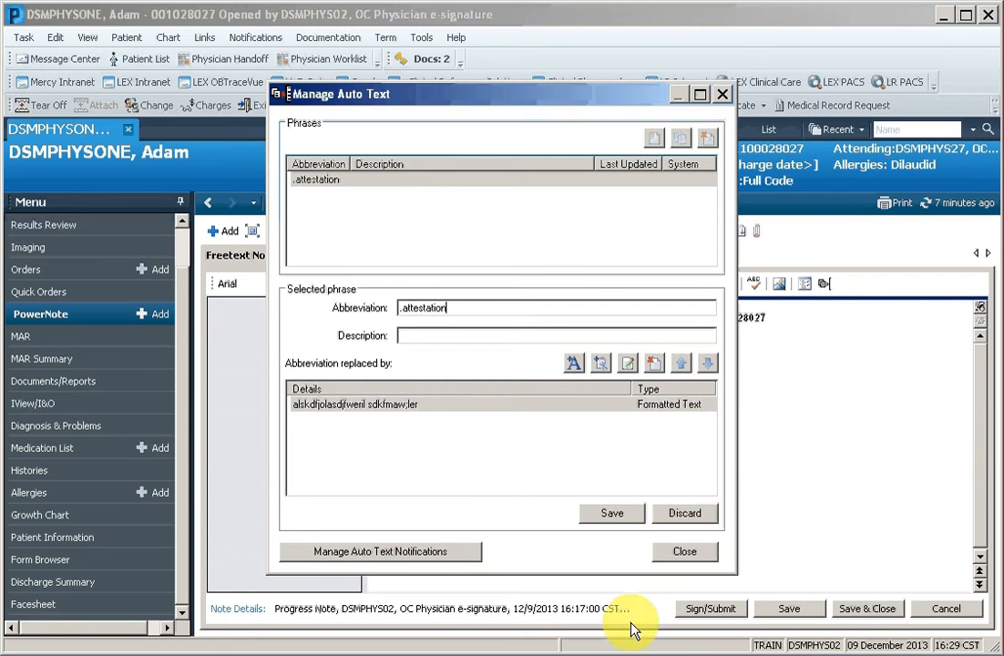
{"action": "left_click", "coordinate": [613, 515]}
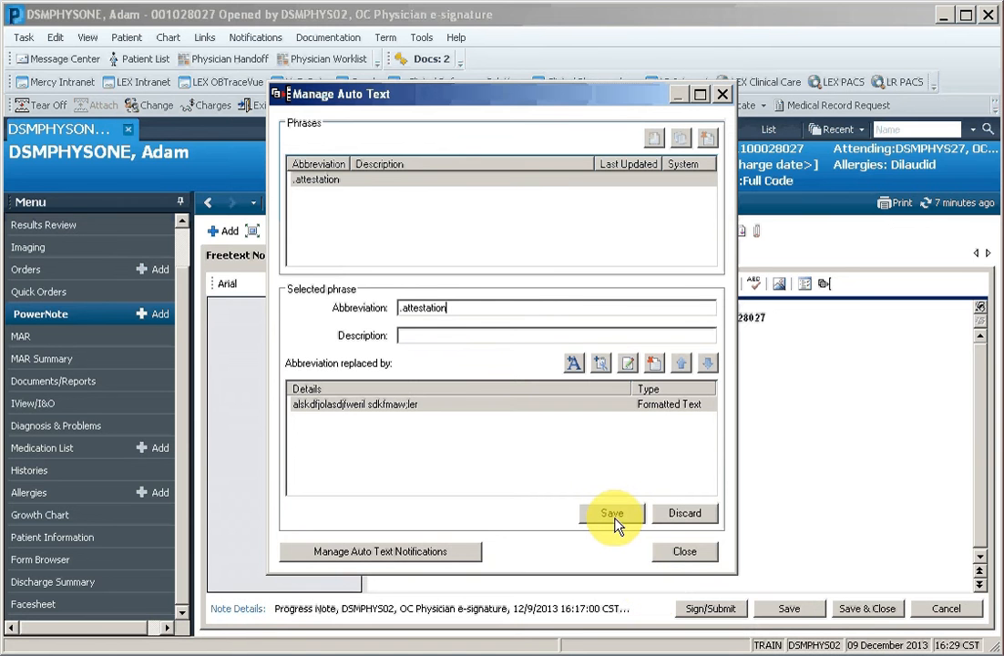
{"action": "left_click", "coordinate": [614, 517]}
{"action": "left_click", "coordinate": [684, 553]}
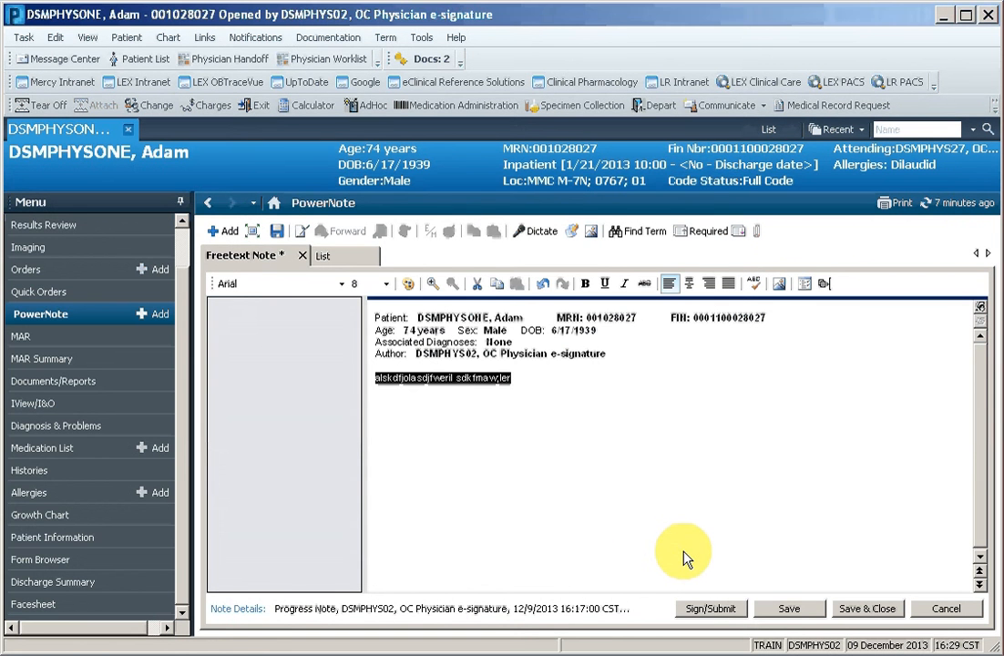
Step: Delete the sample text from the note and insert it again with the ".attestation" auto text
{"action": "key", "text": "Delete"}
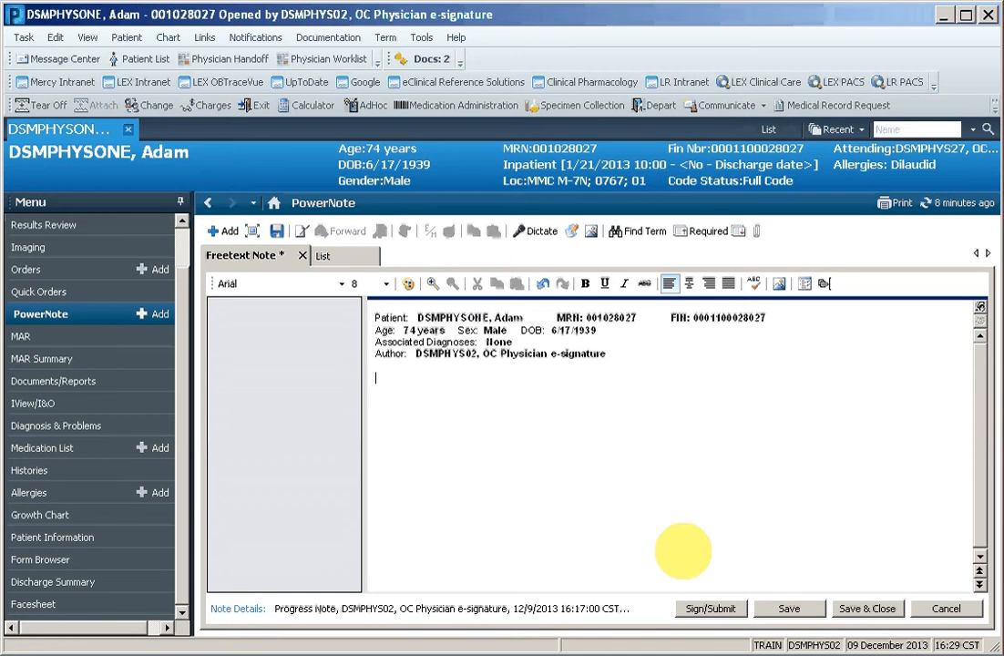
{"action": "type", "text": "."}
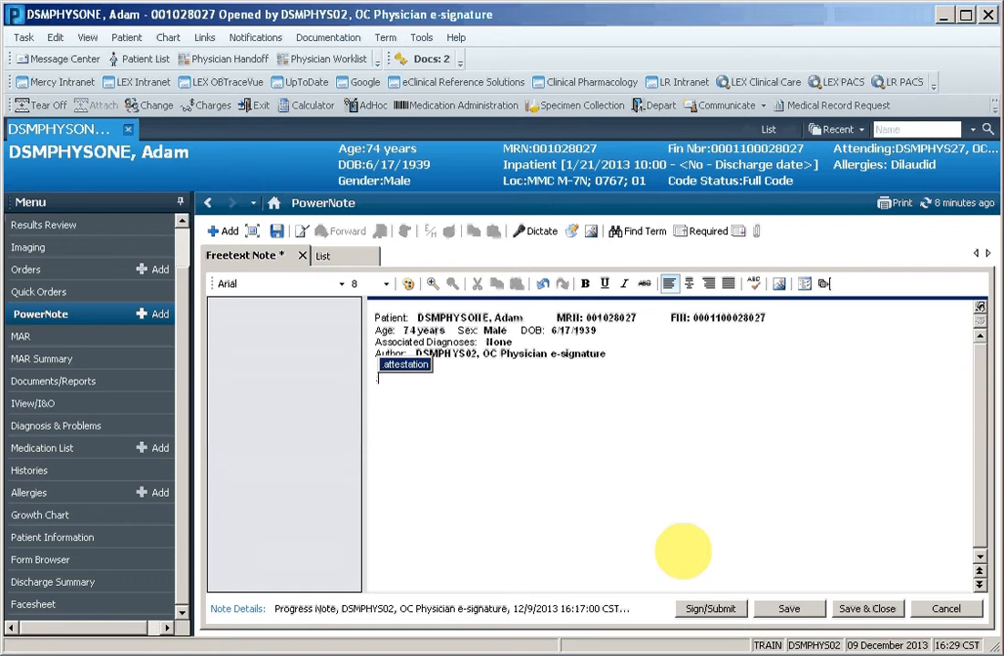
{"action": "type", "text": "alskdfjolasdjfweril sdkfmaw;ler"}
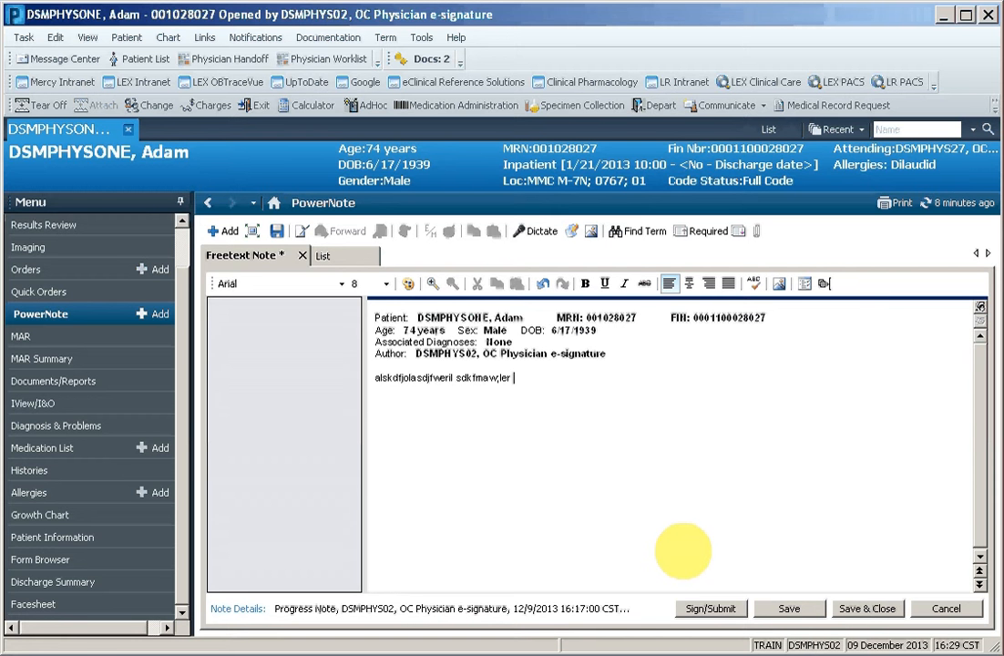
Step: Add the line "_ ml estimated blood loss" below the inserted auto text, separated by a blank line
{"action": "key", "text": "Return"}
{"action": "key", "text": "Return"}
{"action": "type", "text": "_ estimated blood loss"}
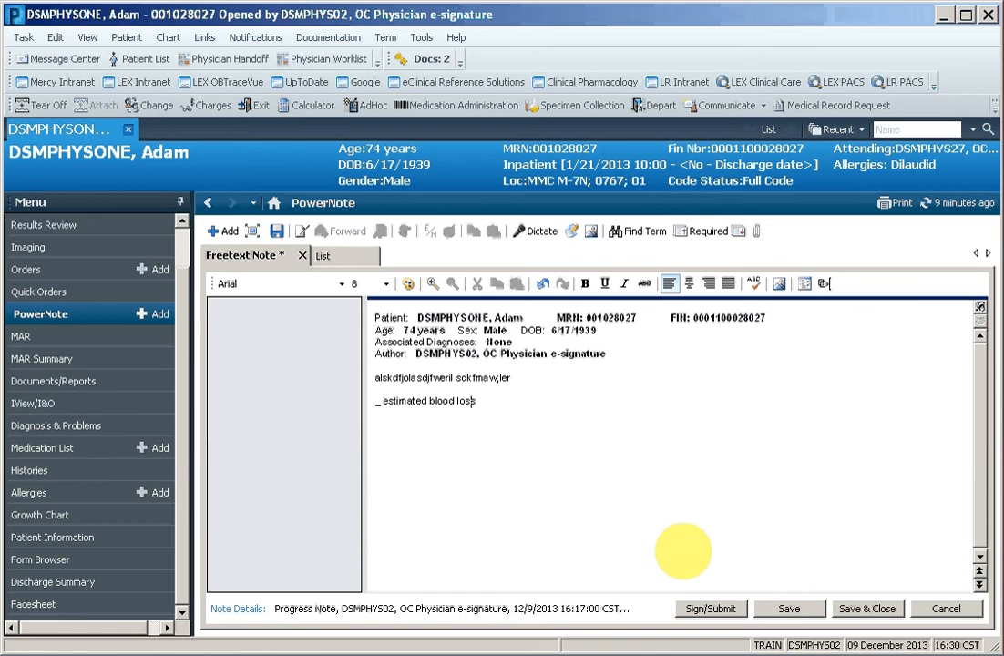
{"action": "left_click", "coordinate": [383, 400]}
{"action": "type", "text": "ml"}
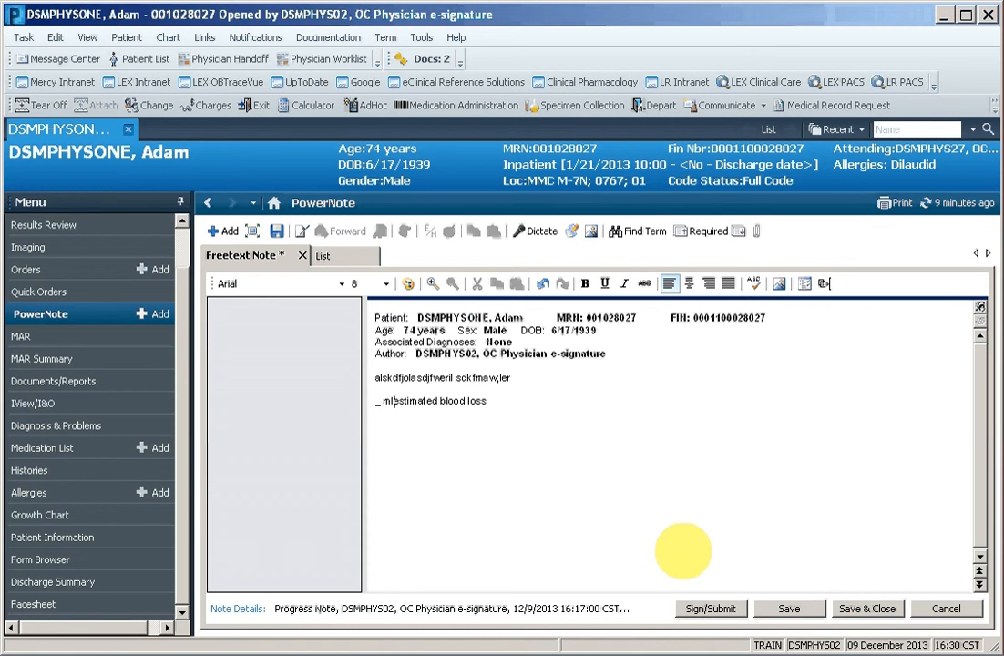
{"action": "left_click", "coordinate": [500, 401]}
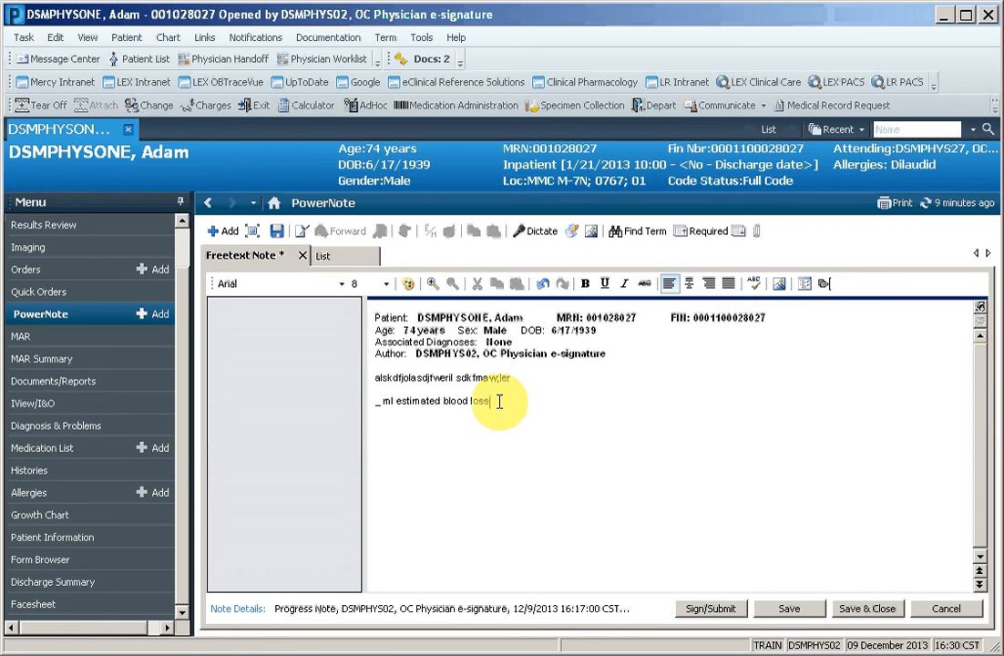
Step: Add the separate lines "_ times" and "_ askldjfa;dfjk _ askldfja;dfjk _ akjsd;fkajsd;f" below the estimated blood loss line
{"action": "key", "text": "Return"}
{"action": "key", "text": "Return"}
{"action": "type", "text": "_"}
{"action": "type", "text": "times"}
{"action": "key", "text": "Return"}
{"action": "key", "text": "Return"}
{"action": "type", "text": "_"}
{"action": "type", "text": "asldjfa;dfjk _"}
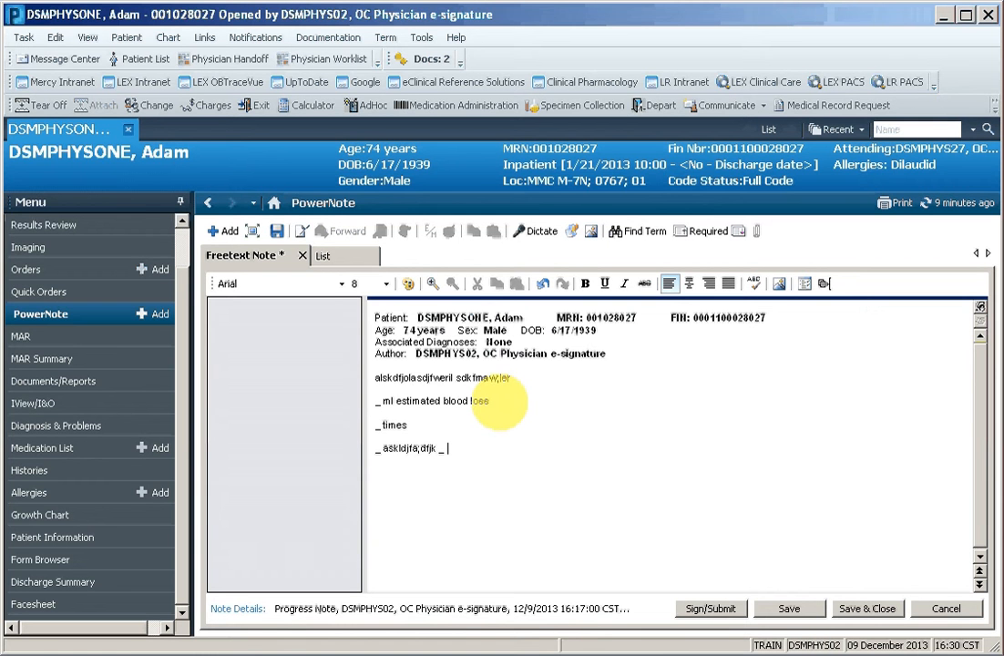
{"action": "type", "text": "äskldjfä;dfjk _ akjsd;fkäjsd;f"}
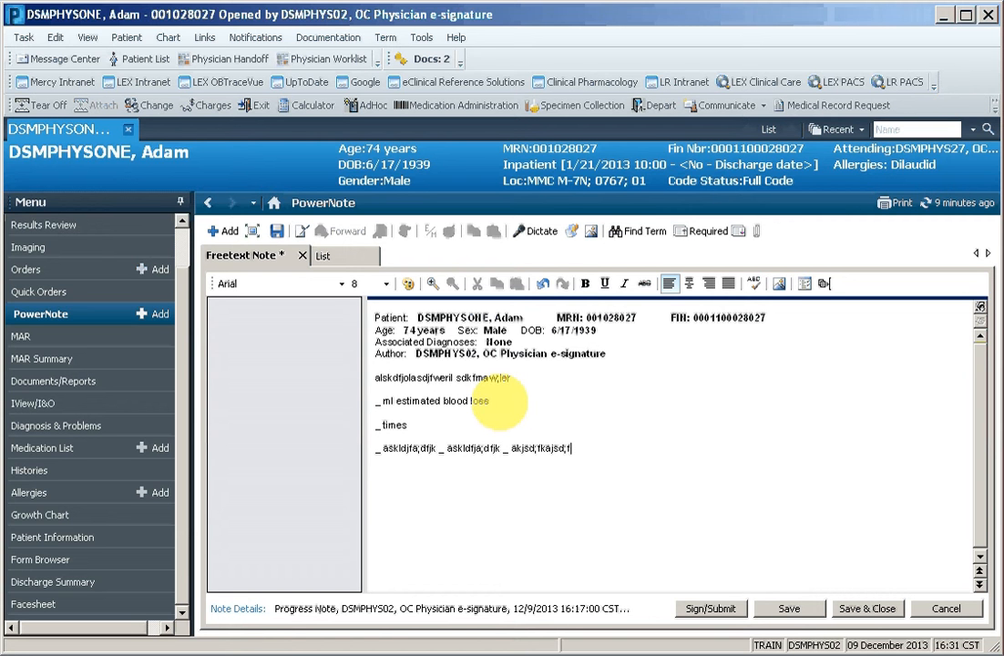
Step: Cycle through the underscore placeholders in the note to check how the selection moves from one blank to another
{"action": "key", "text": "F3"}
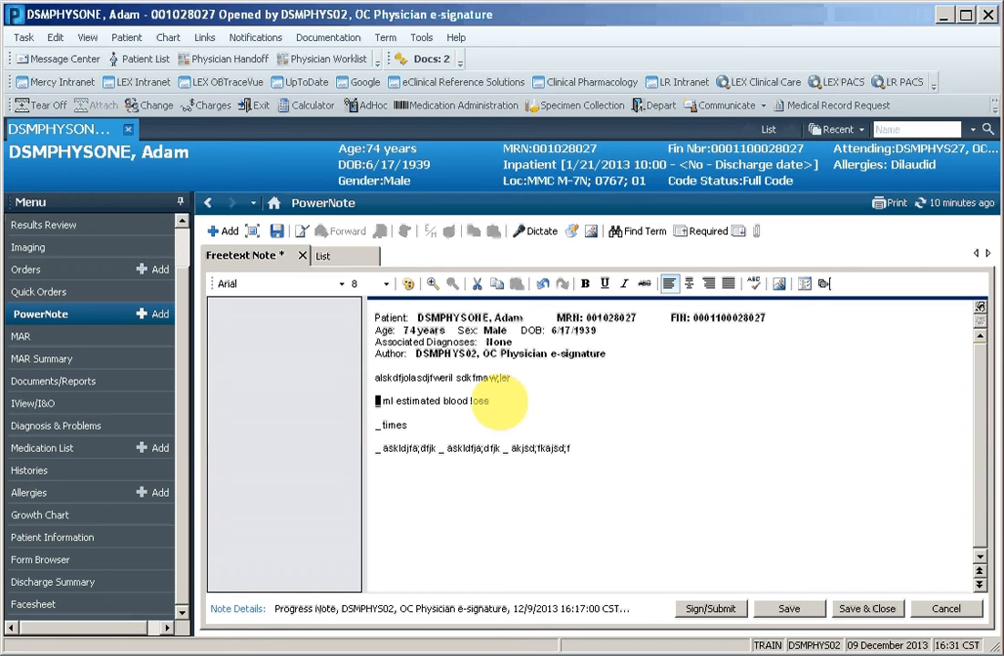
{"action": "key", "text": "F3"}
{"action": "key", "text": "F3"}
{"action": "key", "text": "F3"}
{"action": "key", "text": "F3"}
{"action": "key", "text": "F3"}
{"action": "key", "text": "F3"}
{"action": "key", "text": "F3"}
{"action": "key", "text": "F3"}
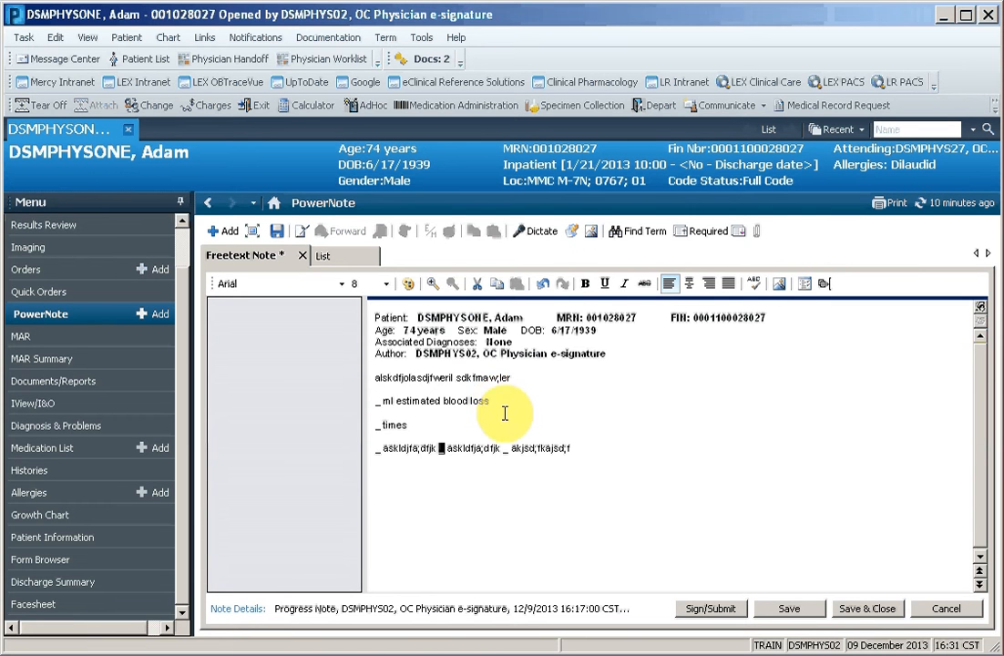
Step: Try to save all the lines with underscore placeholders, from the estimated blood loss line down, as auto text
{"action": "left_click_drag", "start_coordinate": [588, 458], "coordinate": [362, 399]}
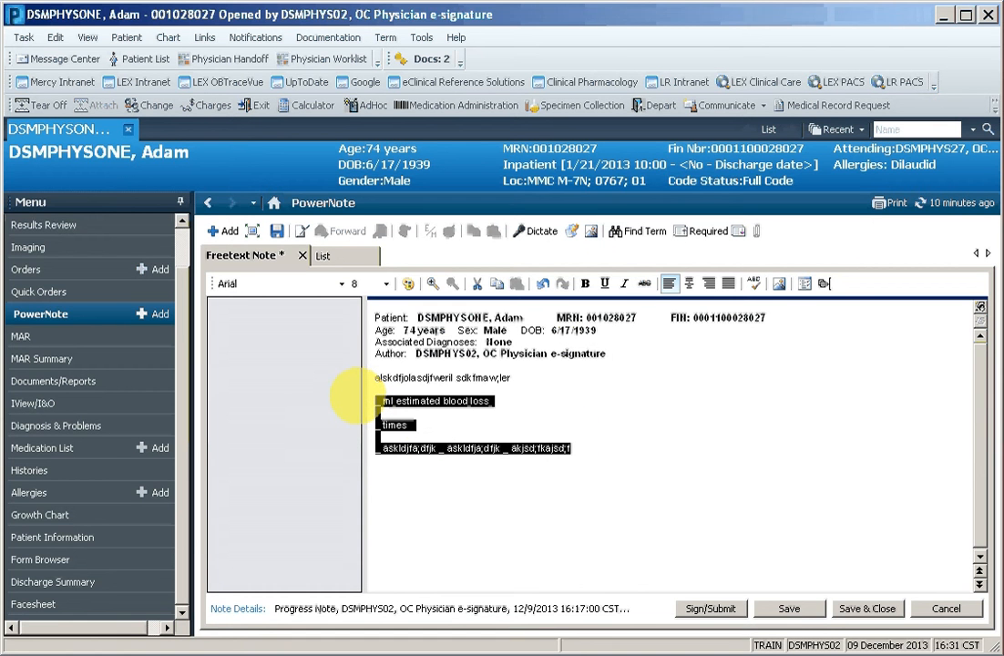
{"action": "right_click", "coordinate": [398, 398]}
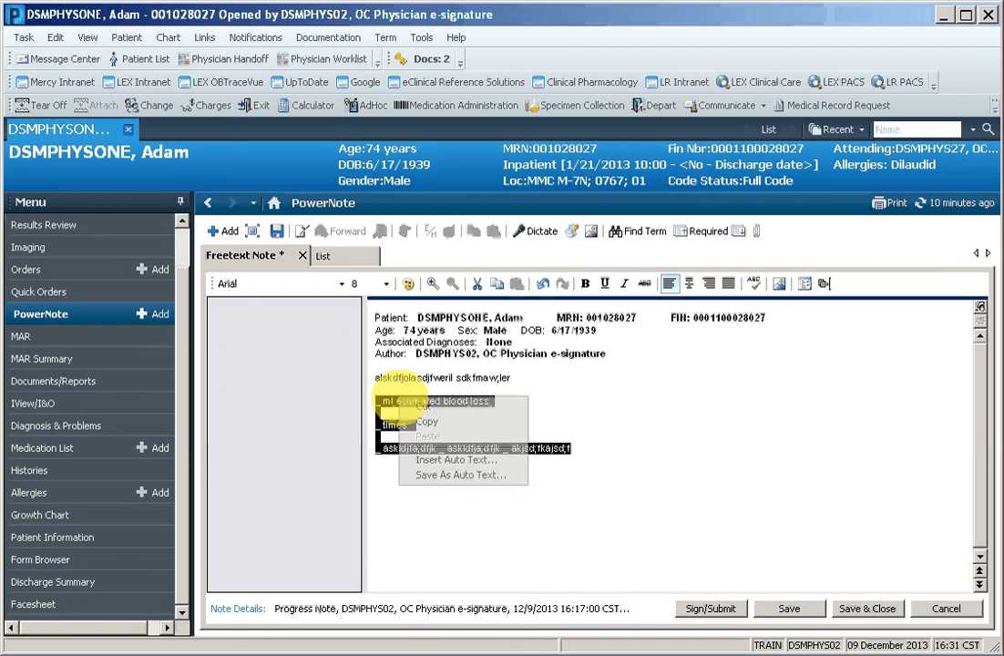
{"action": "left_click", "coordinate": [450, 483]}
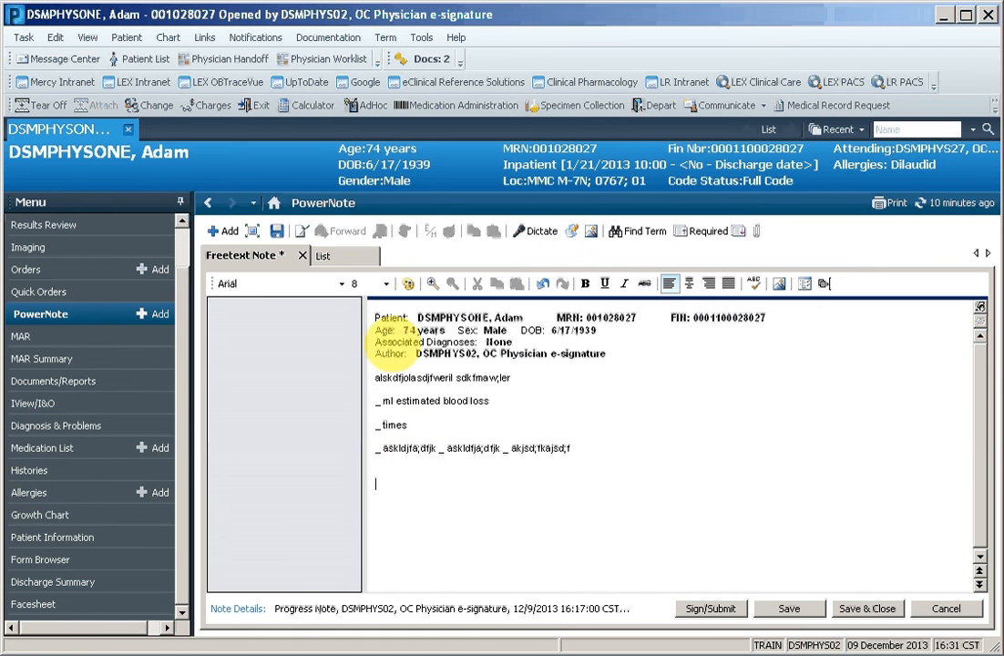
Step: Save the note as a new, unshared precompleted note titled with the physician's surname followed by "progress"
{"action": "left_click", "coordinate": [323, 40]}
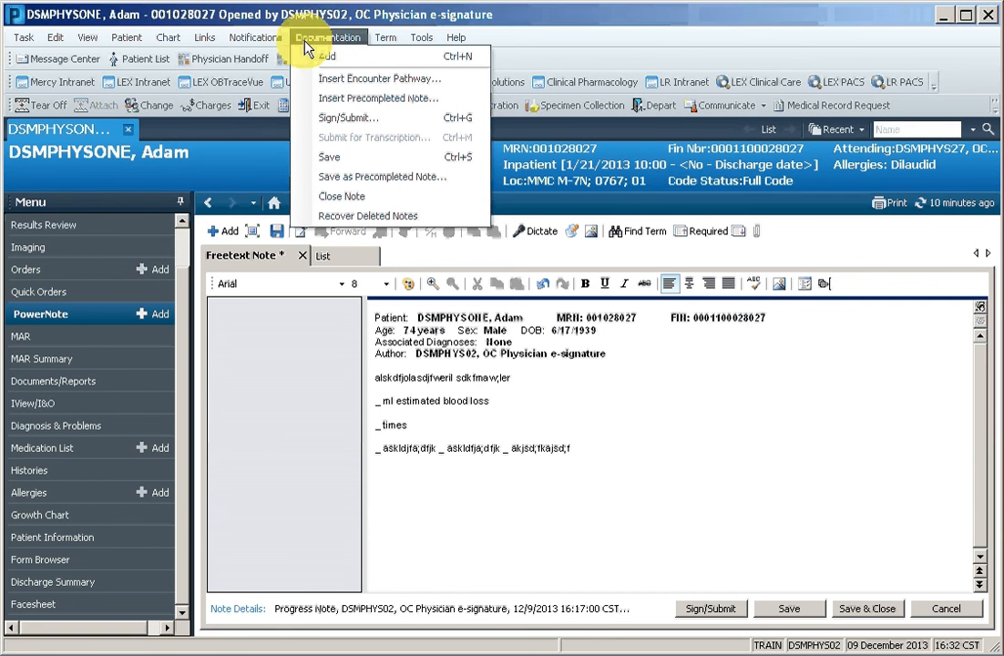
{"action": "left_click", "coordinate": [358, 179]}
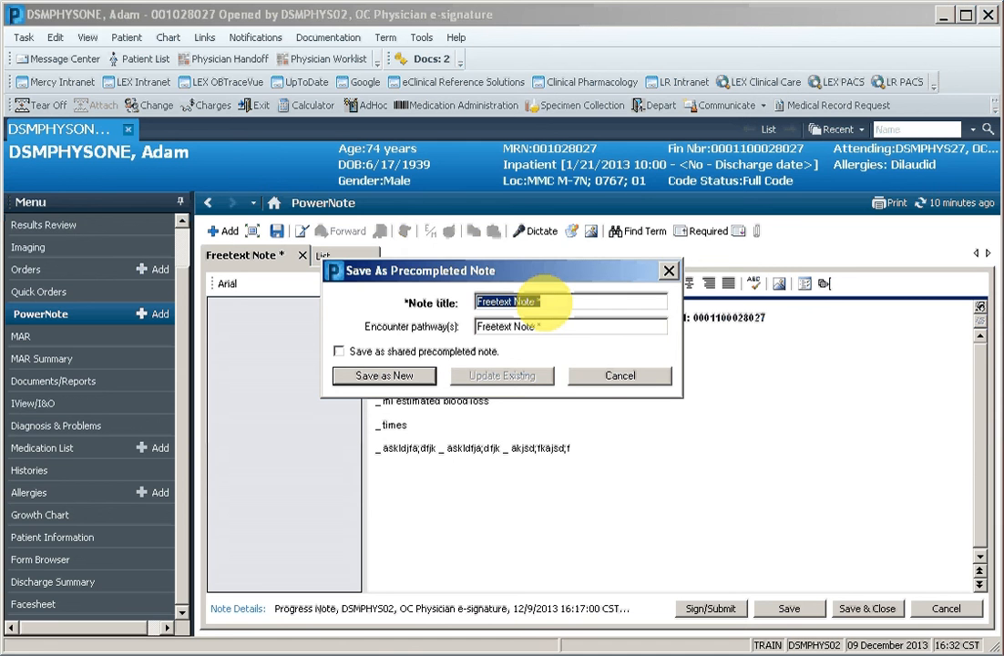
{"action": "type", "text": "Welch"}
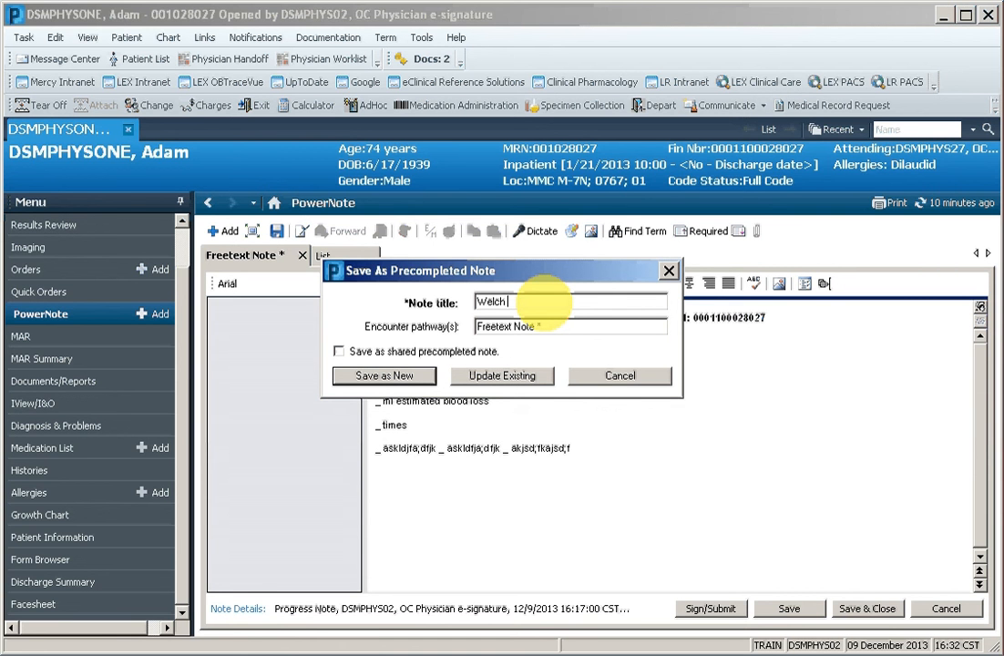
{"action": "type", "text": " progress"}
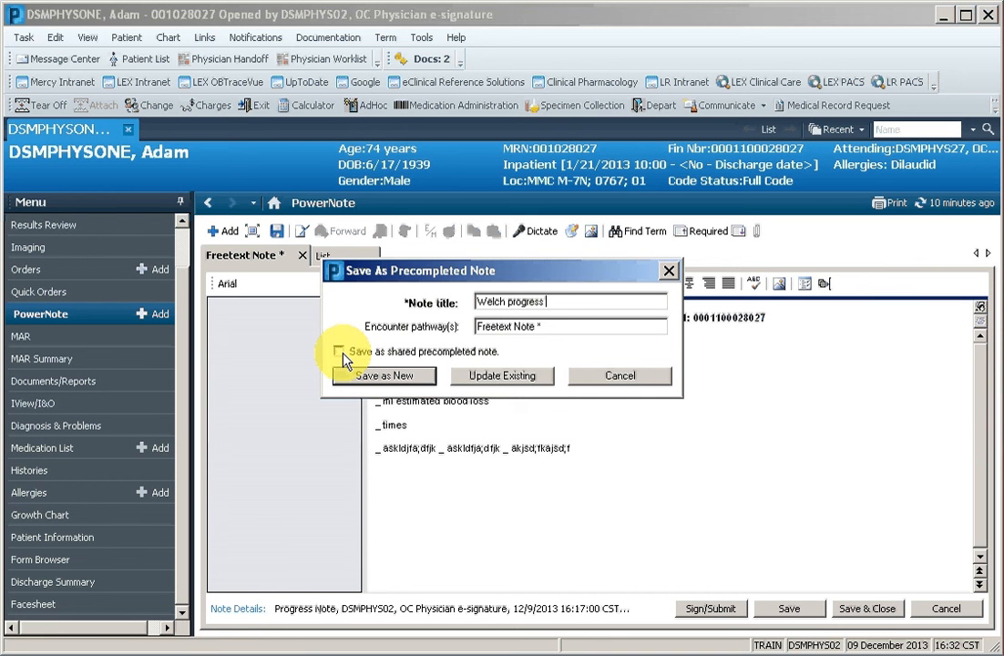
{"action": "left_click", "coordinate": [410, 381]}
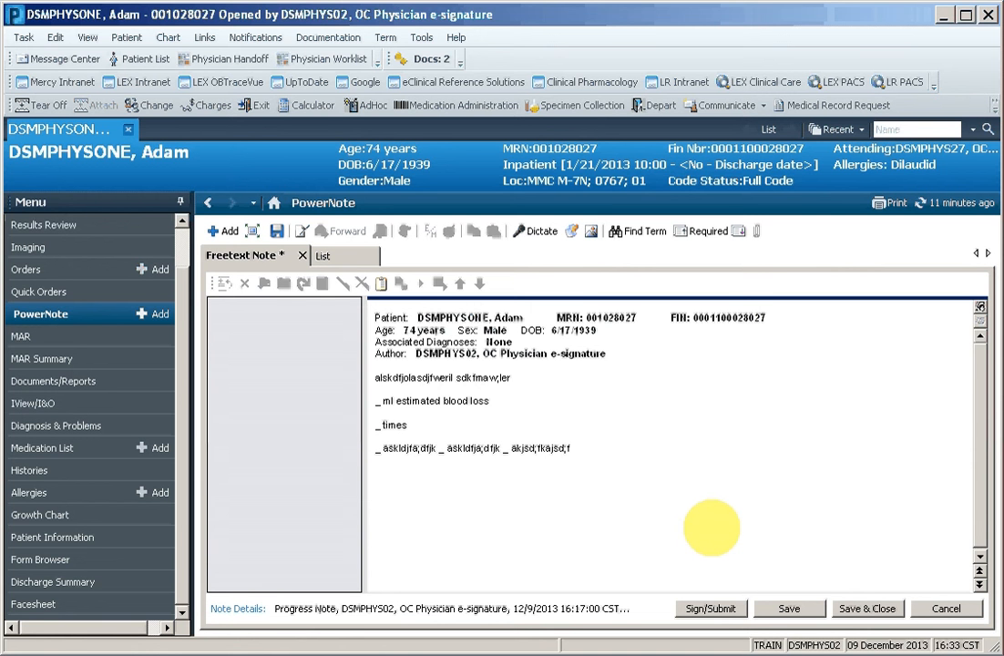
Step: Return to editing the note body and step through its underscore placeholders again
{"action": "left_click", "coordinate": [599, 476]}
{"action": "key", "text": "F3"}
{"action": "key", "text": "F3"}
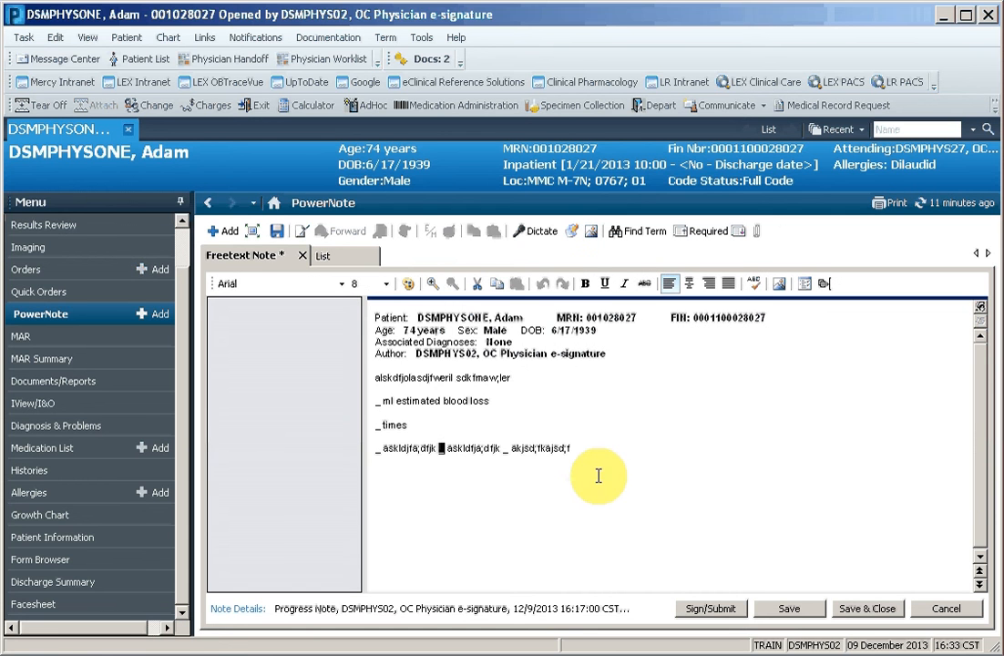